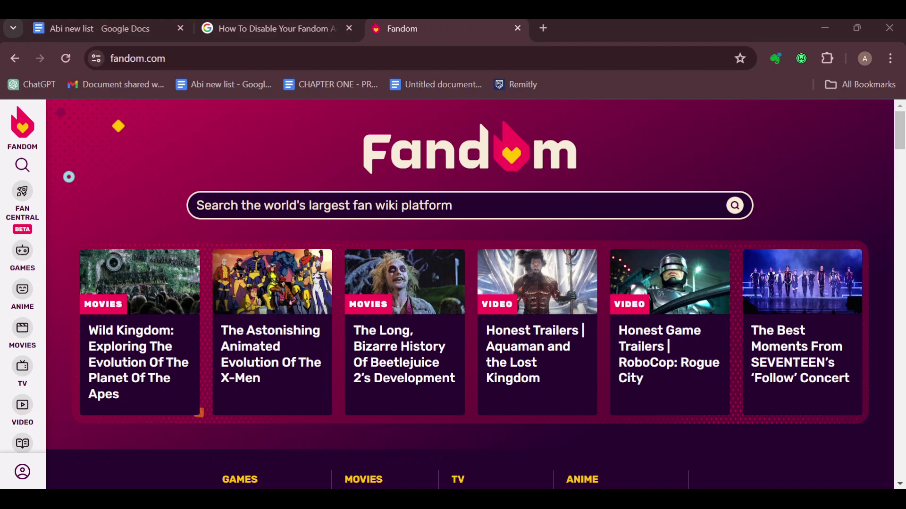
scroll(470, 295, "down", 1)
scroll(470, 295, "down", 3)
scroll(471, 295, "down", 3)
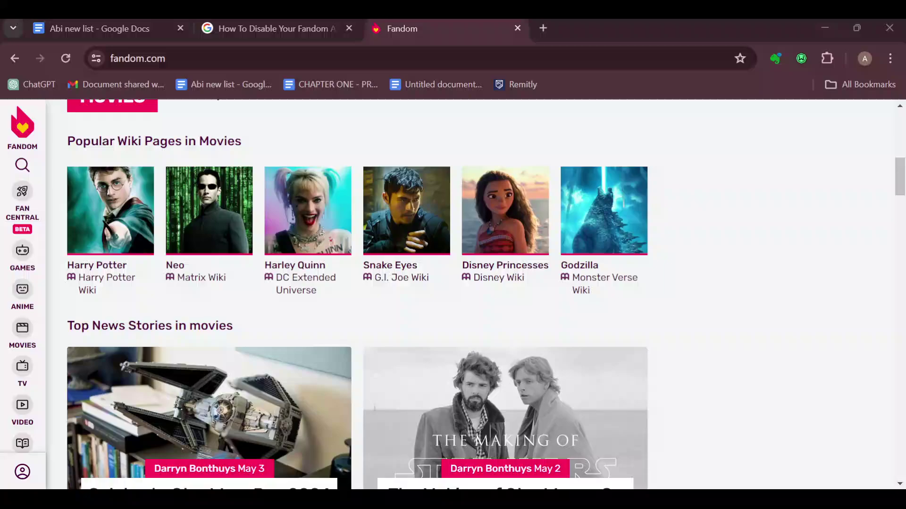
scroll(470, 294, "up", 6)
scroll(471, 294, "up", 1)
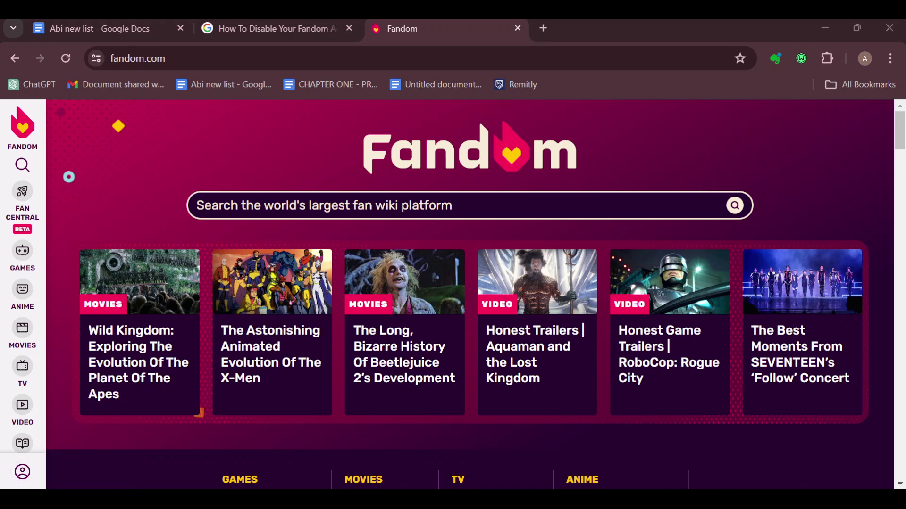
scroll(470, 295, "down", 3)
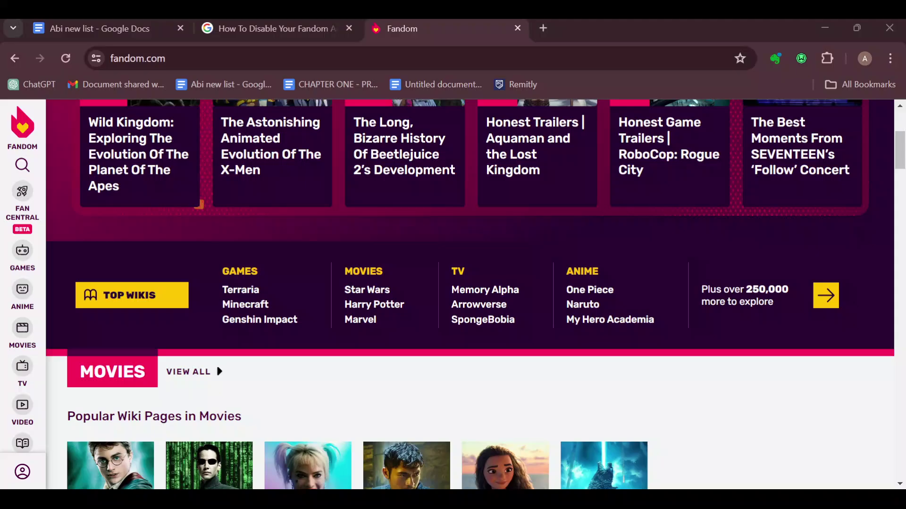
scroll(470, 294, "down", 3)
scroll(470, 295, "down", 2)
scroll(470, 295, "down", 5)
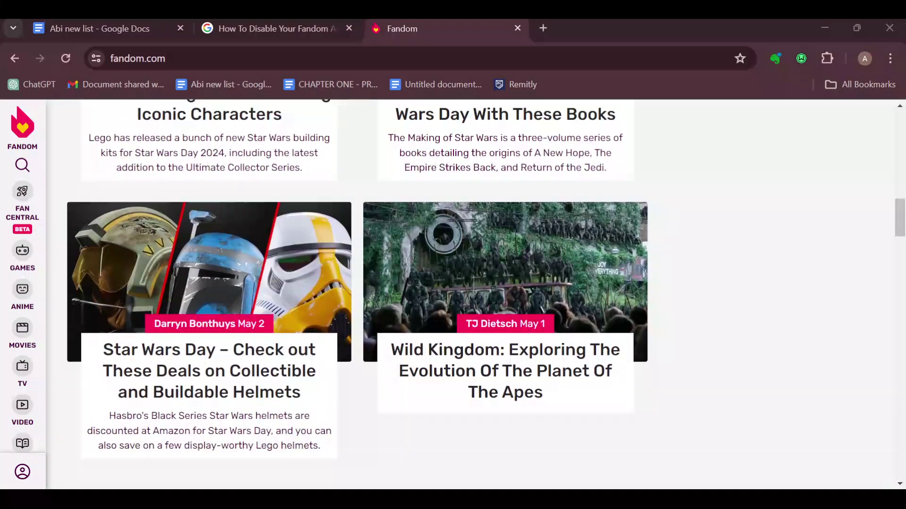
scroll(470, 294, "up", 7)
scroll(470, 294, "up", 5)
scroll(470, 294, "up", 1)
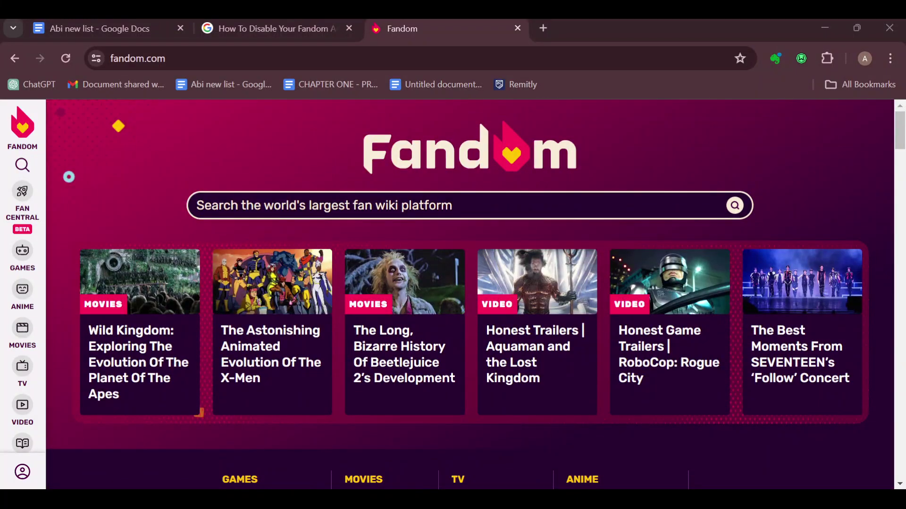
scroll(470, 294, "down", 5)
scroll(470, 294, "up", 4)
scroll(470, 294, "up", 2)
scroll(452, 284, "down", 5)
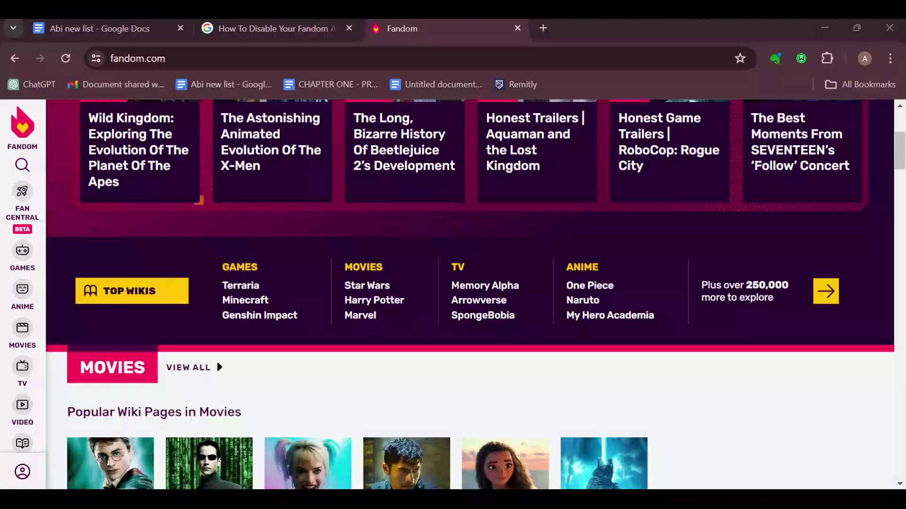
scroll(453, 283, "down", 5)
scroll(454, 283, "down", 5)
scroll(453, 283, "down", 3)
scroll(453, 283, "down", 2)
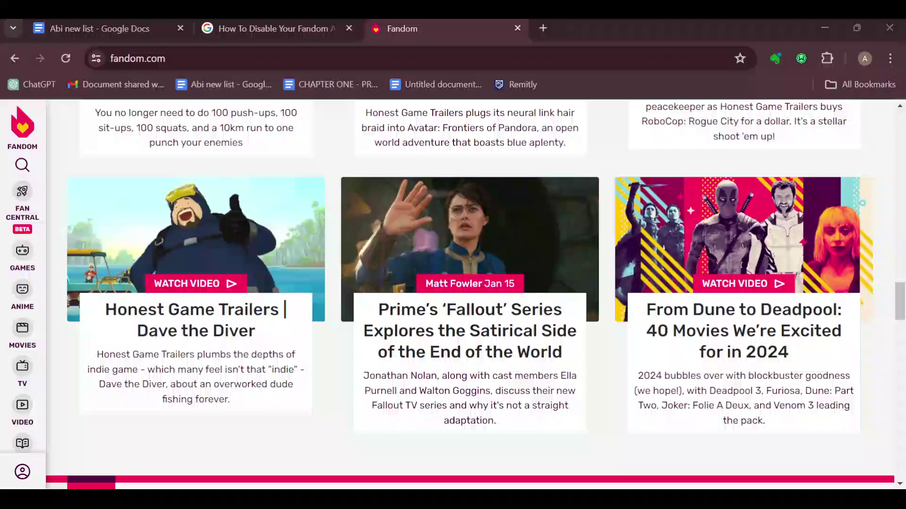